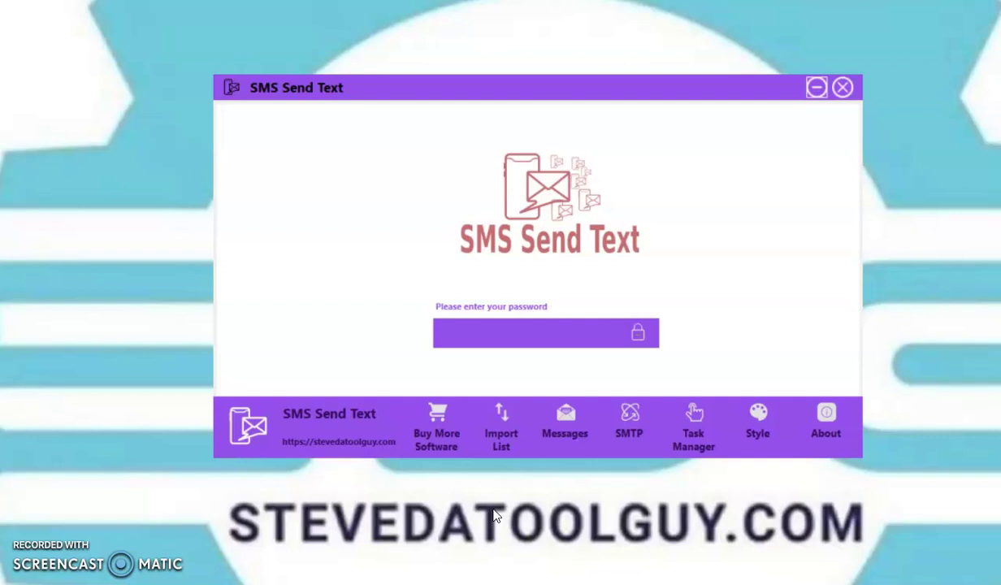
Enter the software password and unlock the application.
{"action": "left_click", "coordinate": [523, 333]}
{"action": "type", "text": "******"}
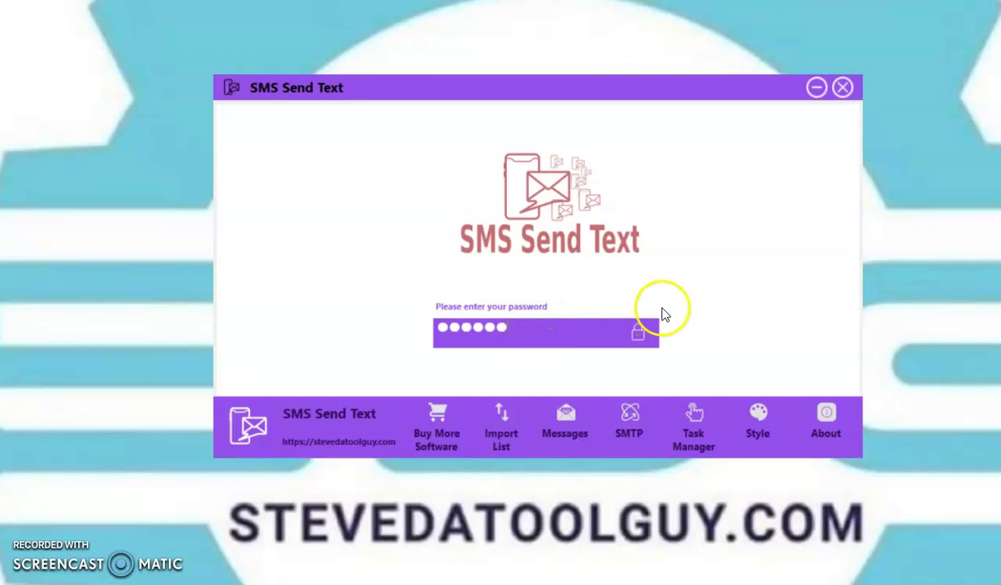
{"action": "left_click", "coordinate": [637, 336]}
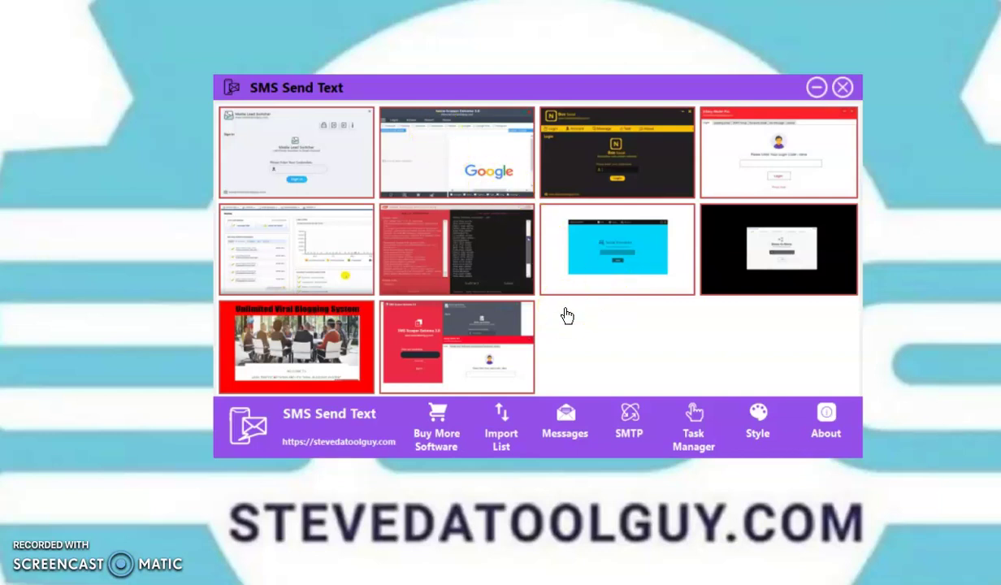
Look through the list import, message, SMTP and sending task pages, checking the sender account and message choices.
{"action": "left_click", "coordinate": [503, 437]}
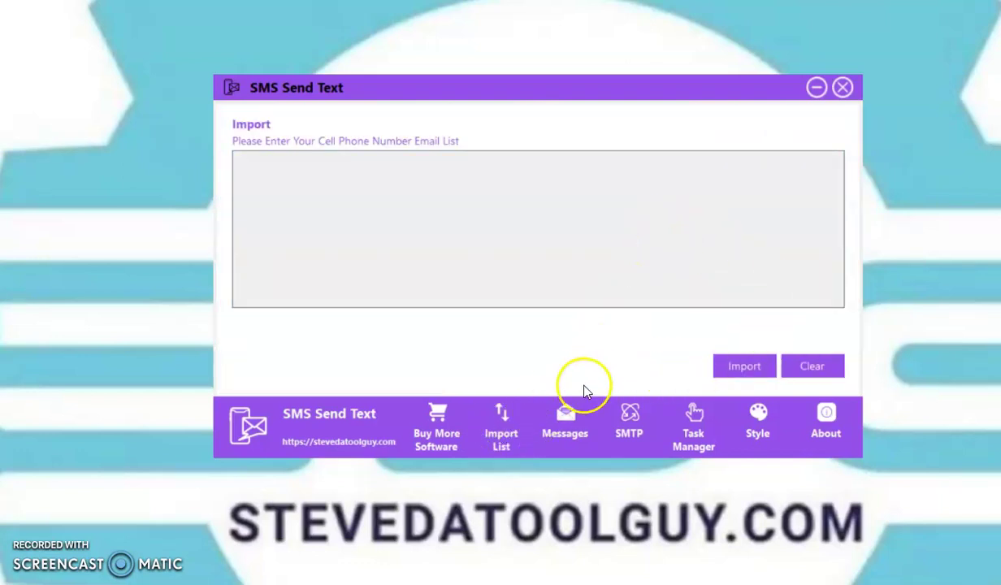
{"action": "left_click", "coordinate": [565, 431]}
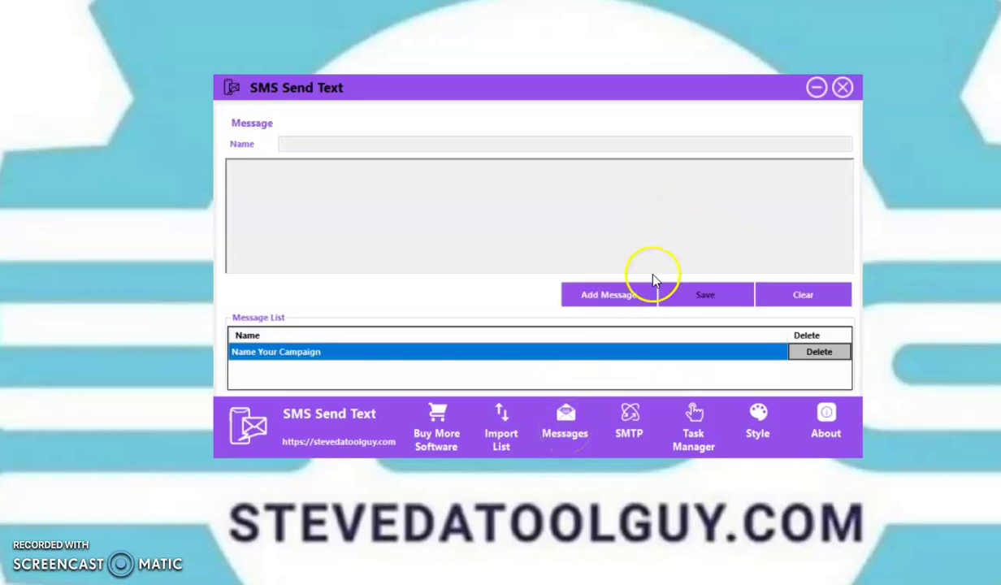
{"action": "left_click", "coordinate": [630, 297]}
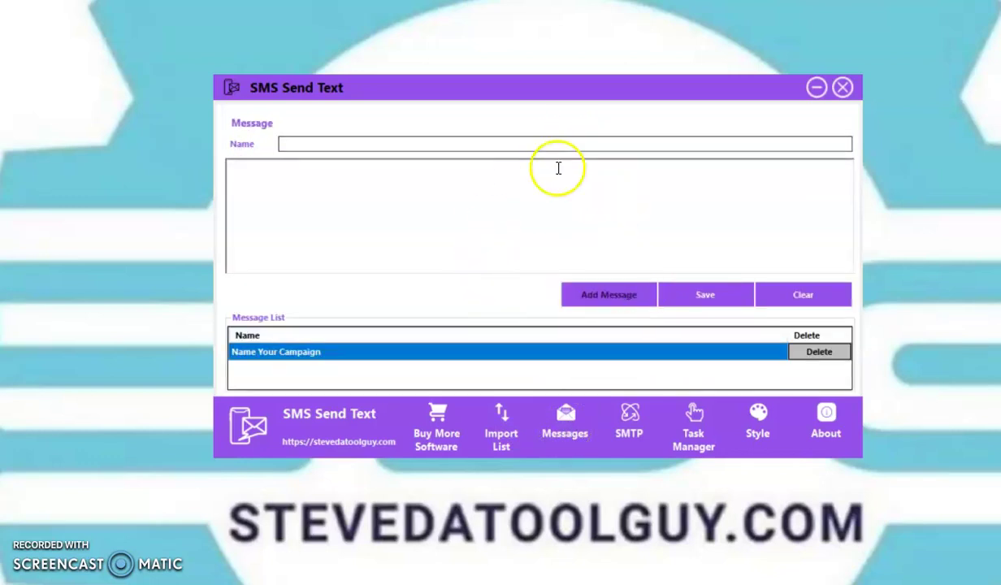
{"action": "left_click", "coordinate": [630, 424]}
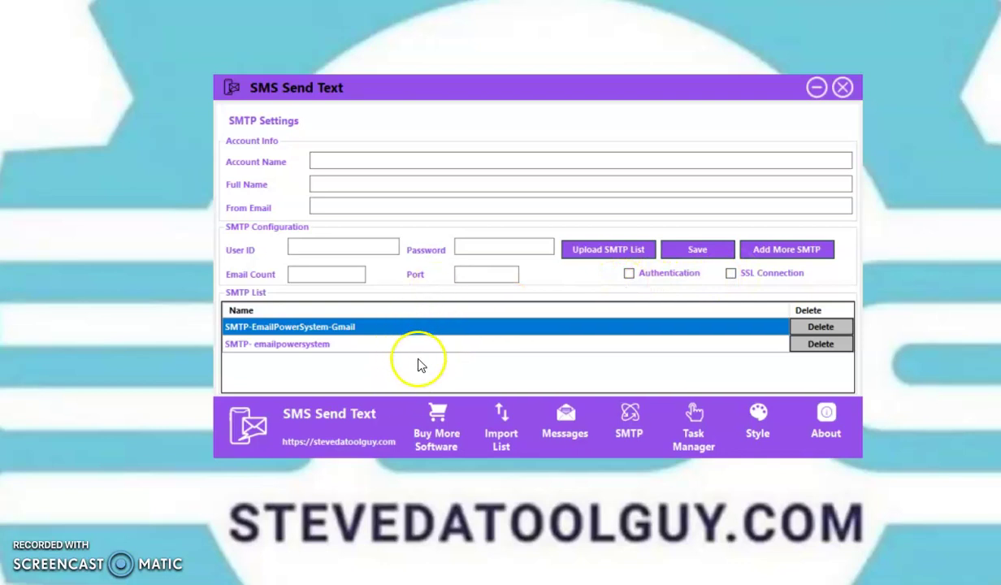
{"action": "left_click", "coordinate": [692, 426]}
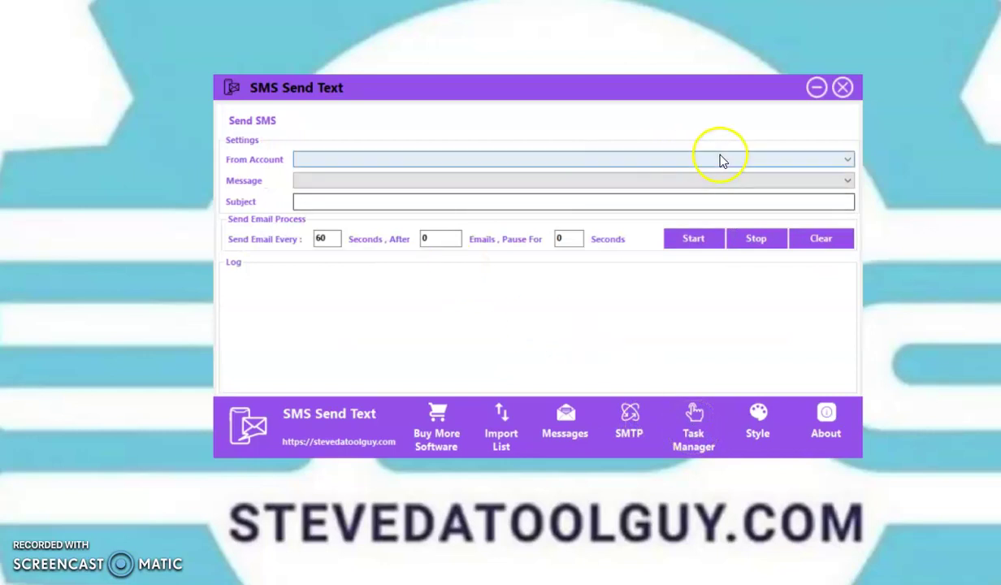
{"action": "left_click", "coordinate": [847, 163]}
{"action": "left_click", "coordinate": [844, 161]}
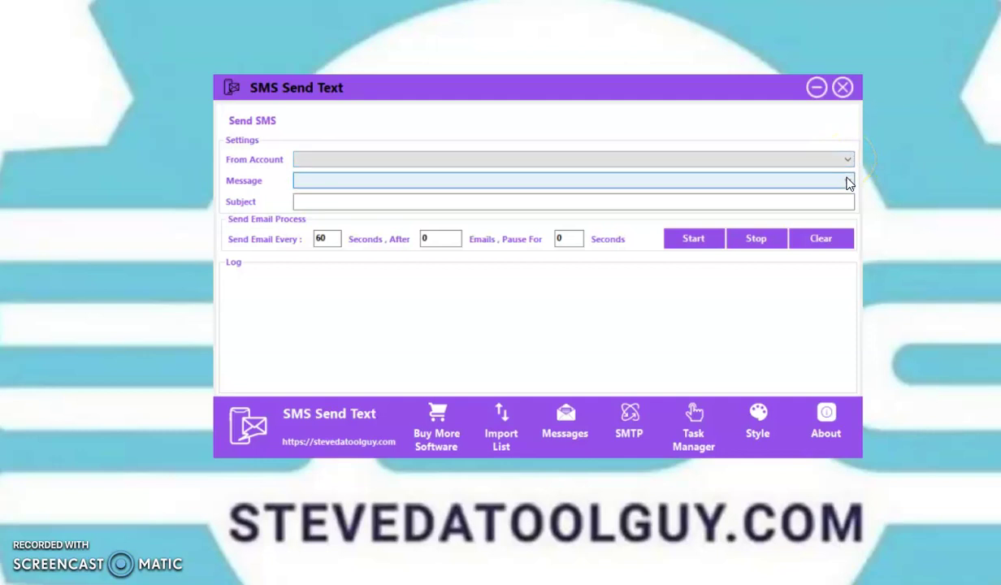
{"action": "left_click", "coordinate": [847, 182]}
{"action": "left_click", "coordinate": [848, 161]}
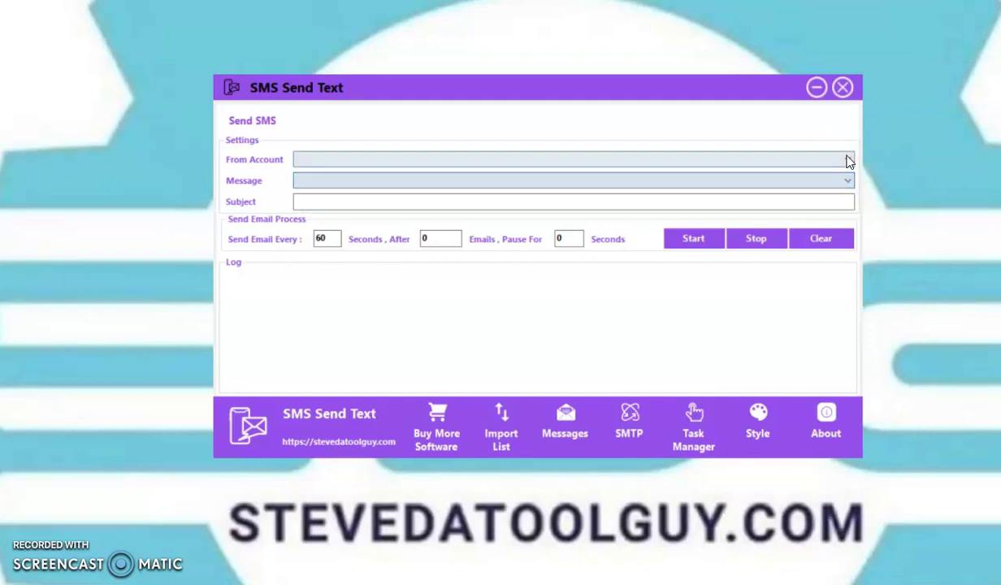
{"action": "left_click", "coordinate": [848, 161]}
{"action": "left_click", "coordinate": [849, 162]}
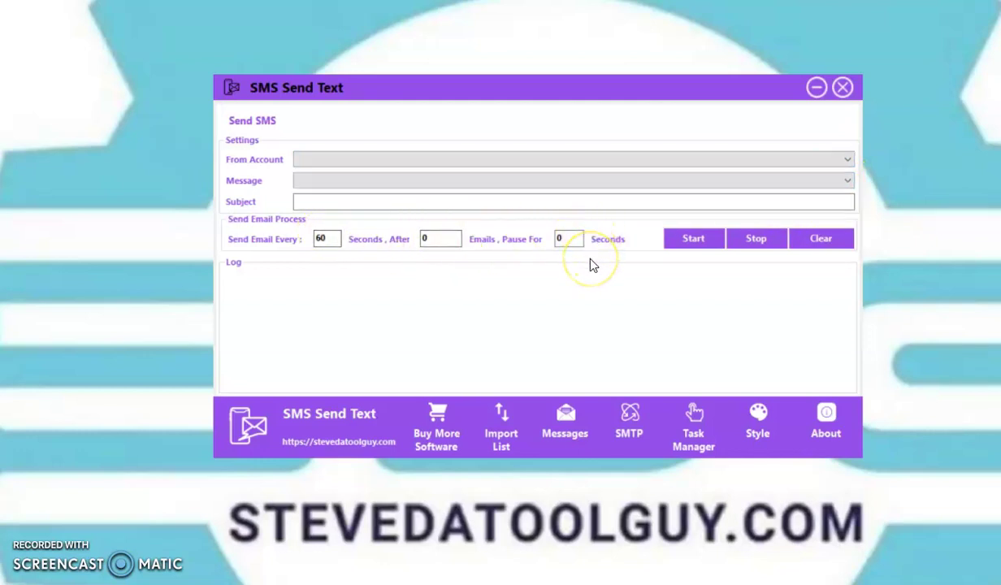
Import the cell phone recipient list from the text file "test list num." in Documents.
{"action": "left_click", "coordinate": [502, 420]}
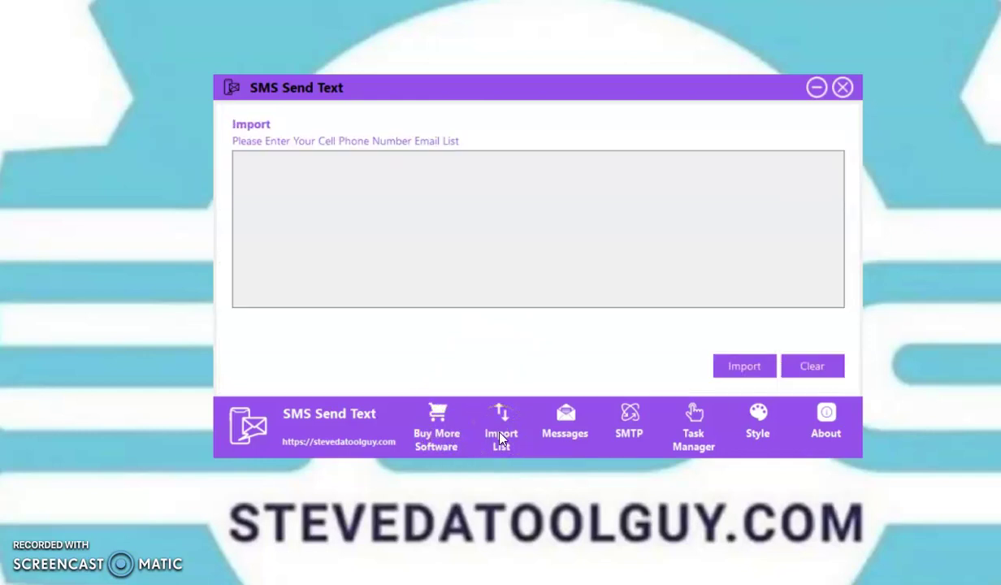
{"action": "left_click", "coordinate": [737, 364]}
{"action": "mouse_move", "coordinate": [334, 205]}
{"action": "left_mouse_down"}
{"action": "mouse_move", "coordinate": [330, 291]}
{"action": "mouse_move", "coordinate": [328, 191]}
{"action": "left_mouse_up"}
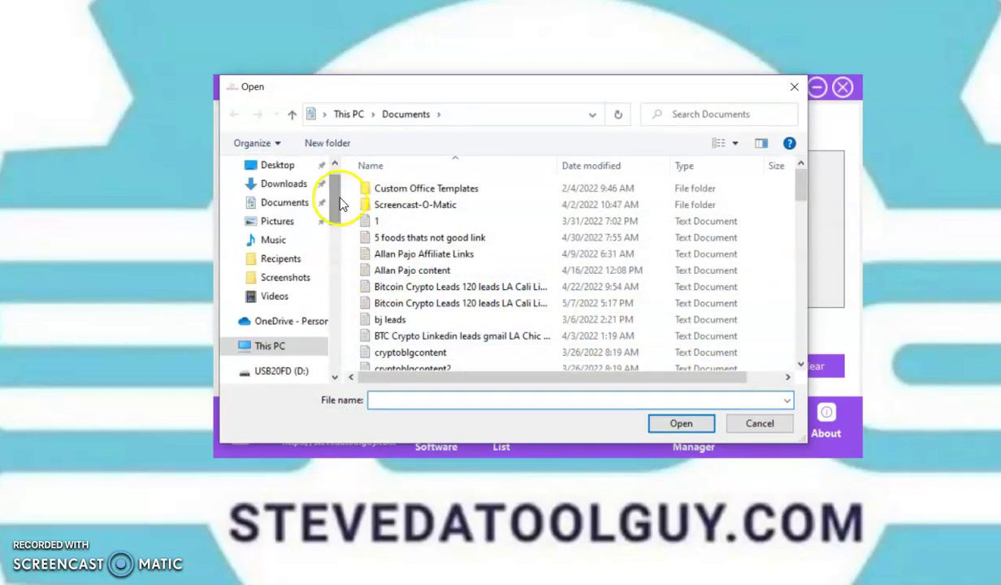
{"action": "left_click_drag", "start_coordinate": [796, 185], "coordinate": [798, 330]}
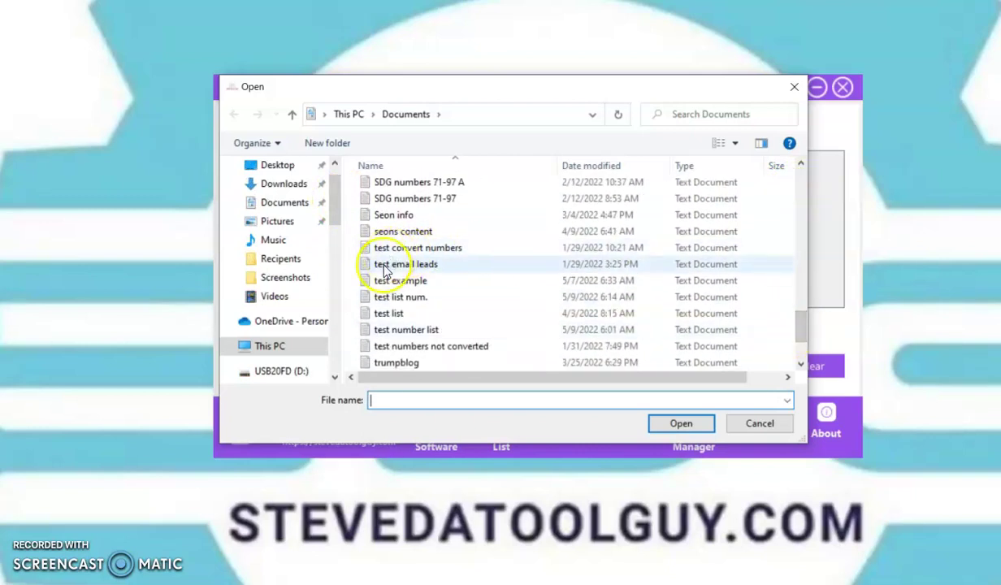
{"action": "double_click", "coordinate": [387, 298]}
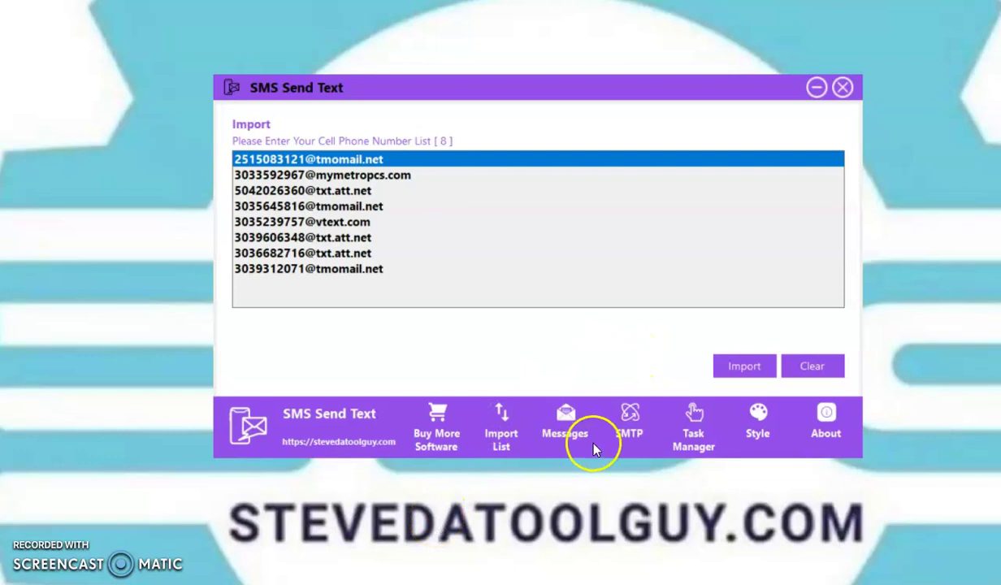
Draft a message named "Name your message" with the lines "Message Short message", "Url Link" and "Reply STOP".
{"action": "left_click", "coordinate": [629, 434]}
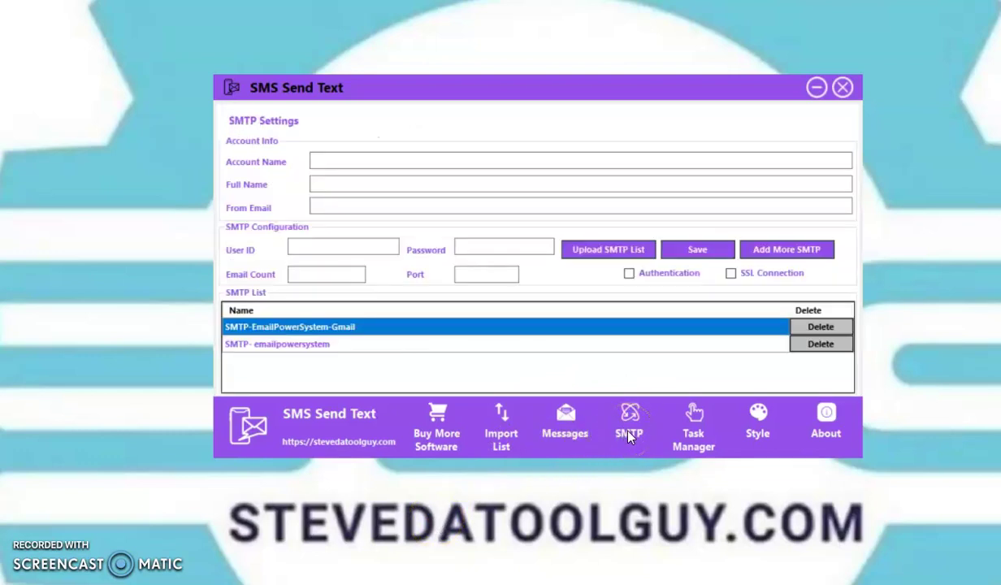
{"action": "left_click", "coordinate": [562, 434]}
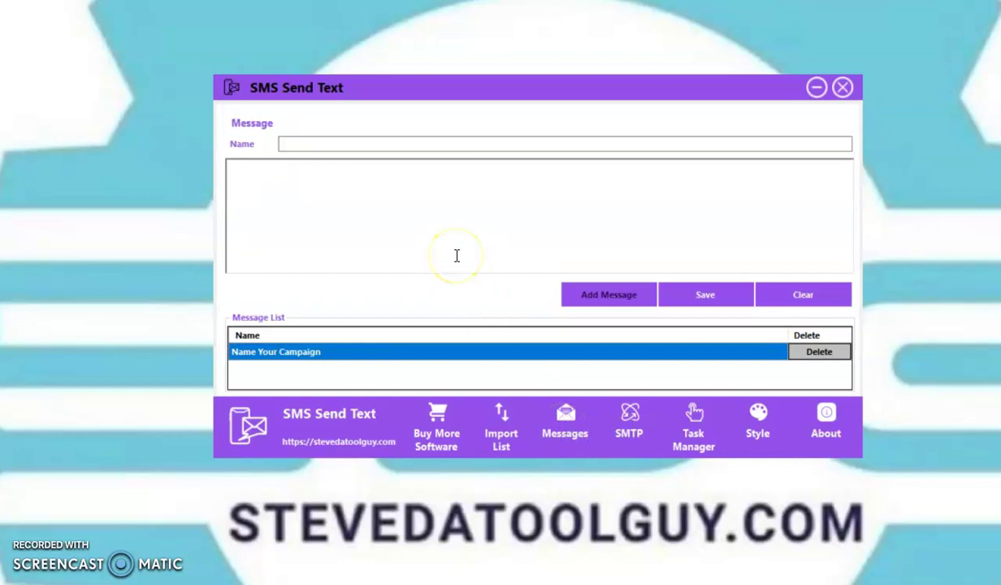
{"action": "left_click", "coordinate": [294, 144]}
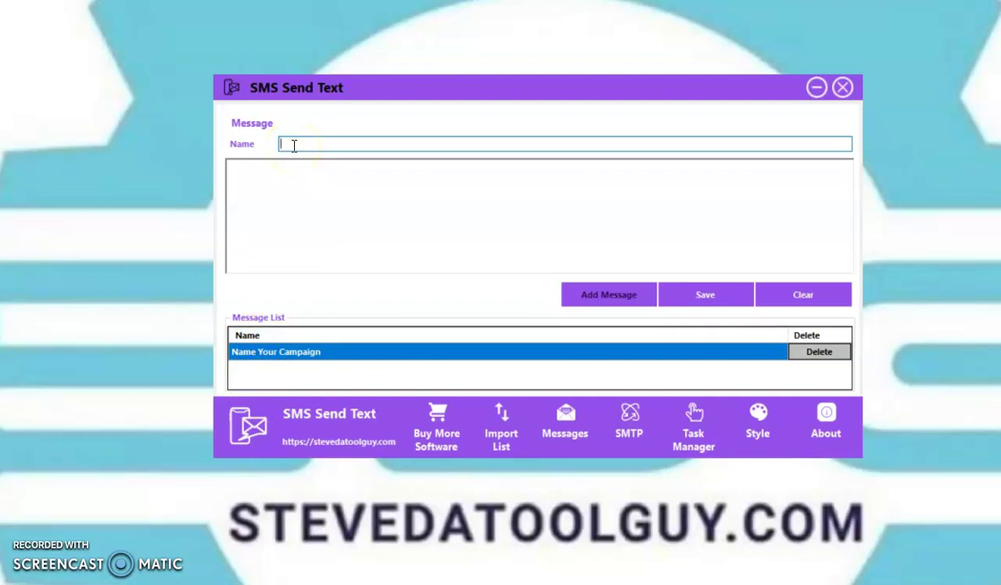
{"action": "type", "text": "Name your message"}
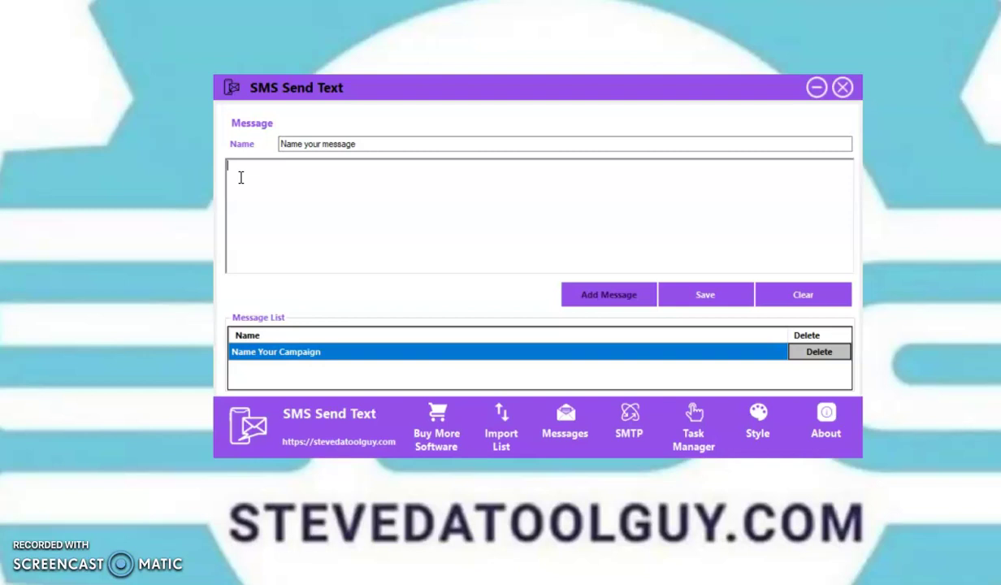
{"action": "type", "text": "Message Short message"}
{"action": "key", "text": "Return"}
{"action": "type", "text": "Url Link"}
{"action": "key", "text": "Return"}
{"action": "type", "text": "Reply STOP"}
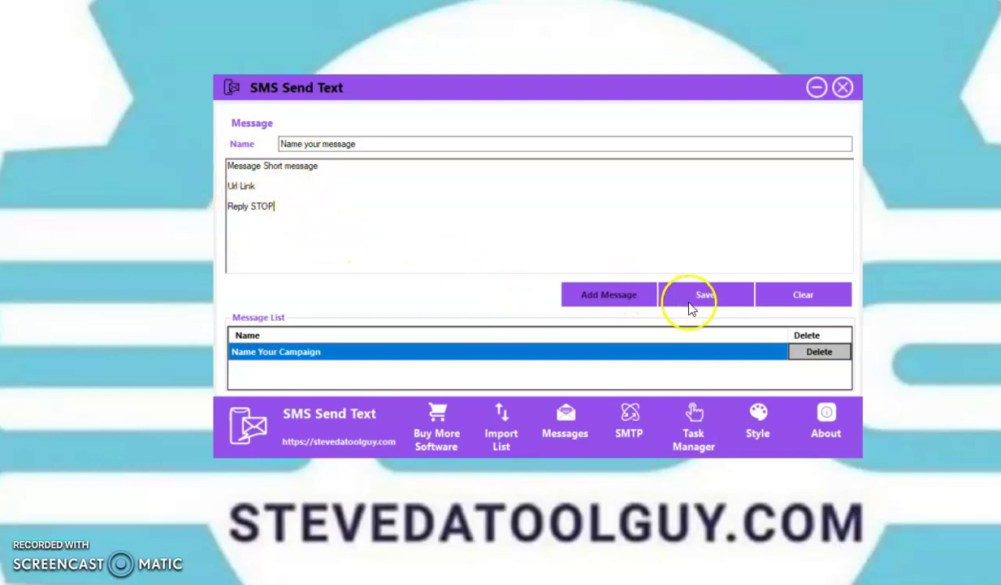
Load the saved message "Name Your Campaign" and read through its whole text.
{"action": "left_click", "coordinate": [344, 360]}
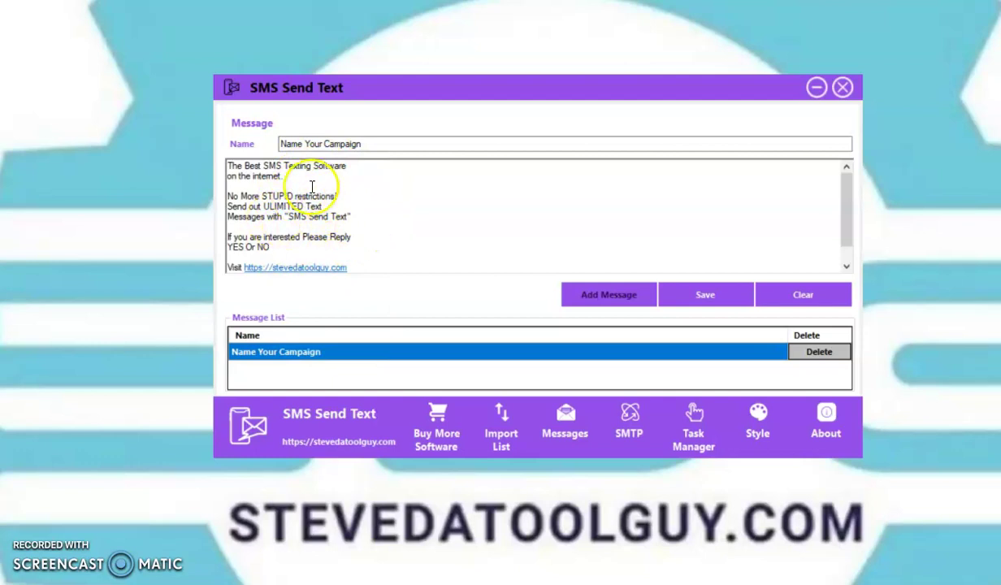
{"action": "left_click_drag", "start_coordinate": [849, 204], "coordinate": [848, 250]}
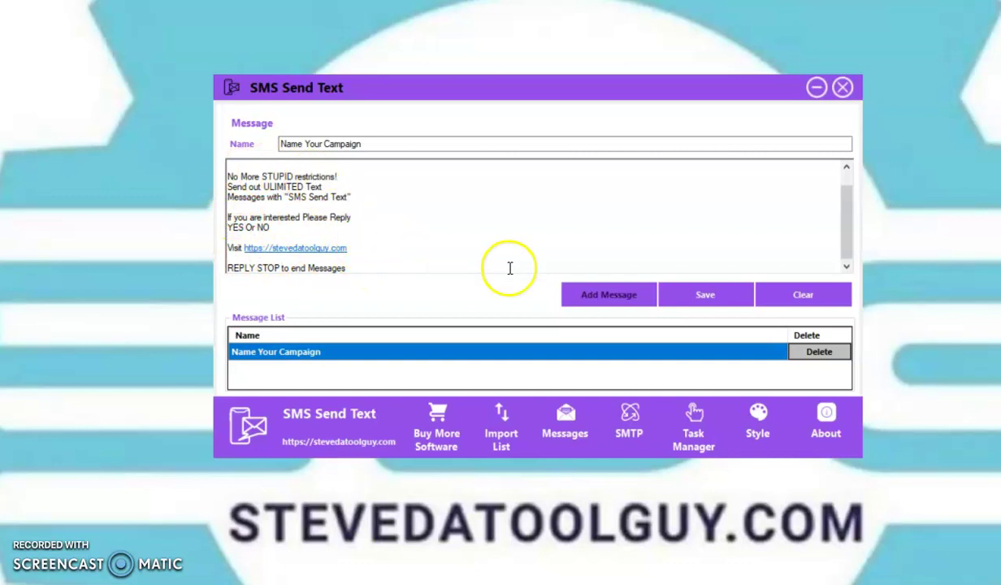
{"action": "left_click_drag", "start_coordinate": [846, 205], "coordinate": [848, 177]}
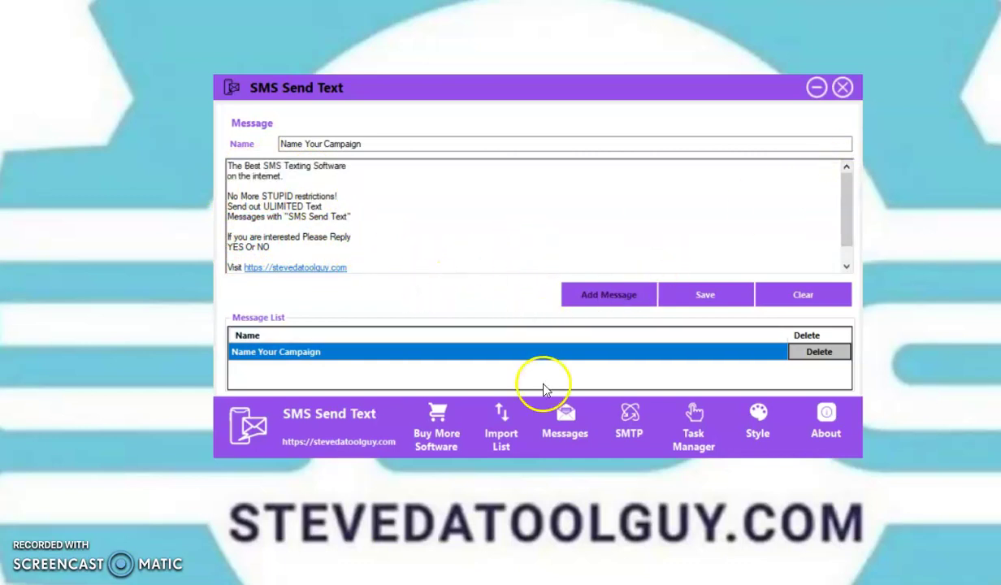
{"action": "left_click", "coordinate": [629, 435]}
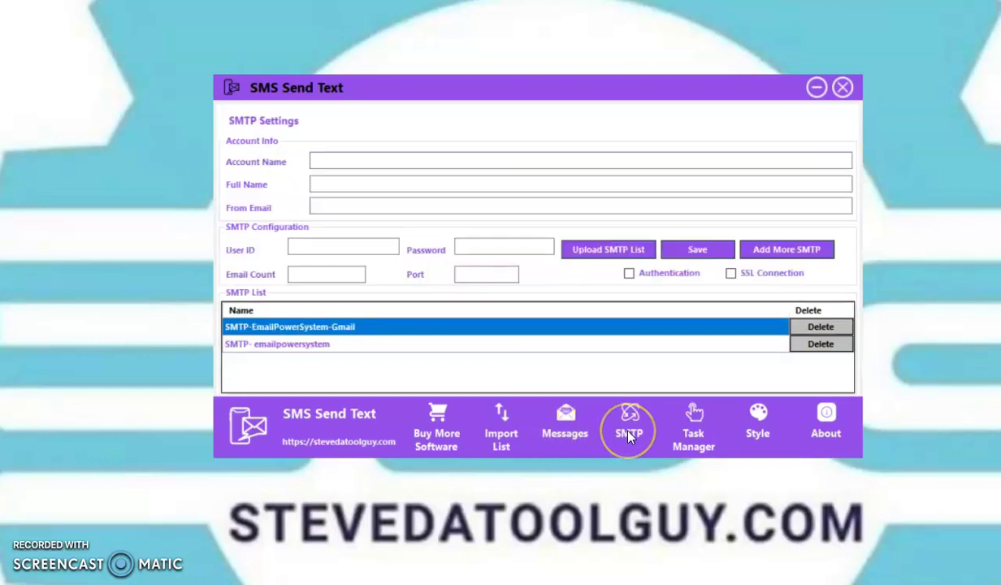
{"action": "left_click", "coordinate": [316, 159]}
{"action": "type", "text": "SMTP"}
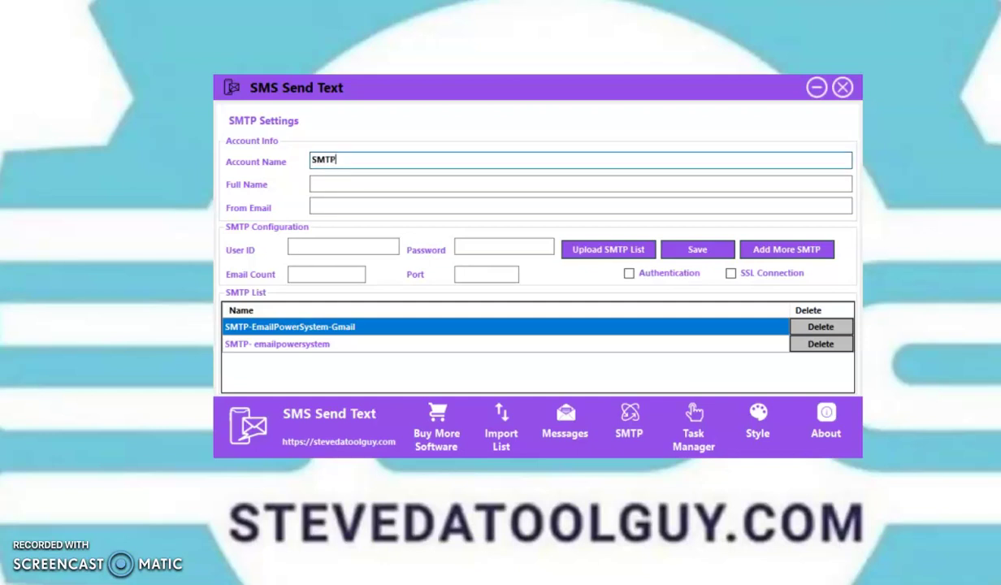
{"action": "type", "text": "-"}
{"action": "key", "text": "BackSpace"}
{"action": "key", "text": "BackSpace"}
{"action": "key", "text": "BackSpace"}
{"action": "key", "text": "BackSpace"}
{"action": "key", "text": "BackSpace"}
Load the saved SMTP-EmailPowerSystem-Gmail account in the SMTP settings and examine its configuration and email count.
{"action": "double_click", "coordinate": [379, 329]}
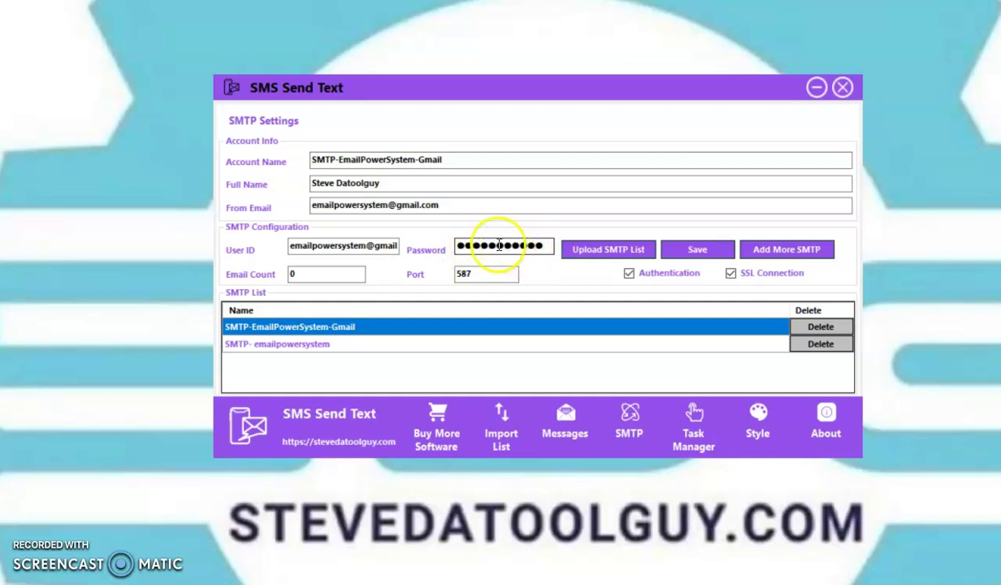
{"action": "left_click", "coordinate": [308, 274]}
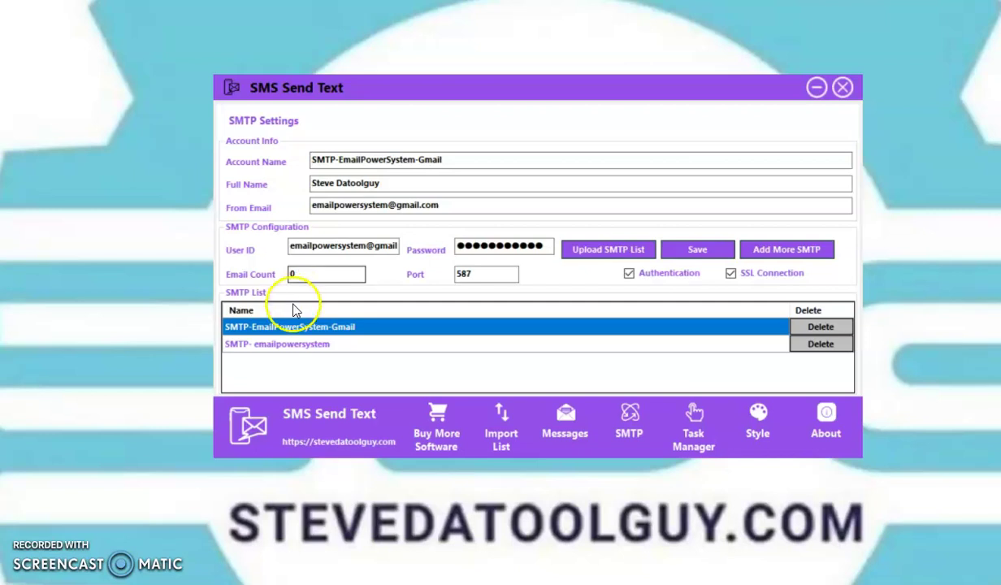
{"action": "left_click", "coordinate": [297, 274]}
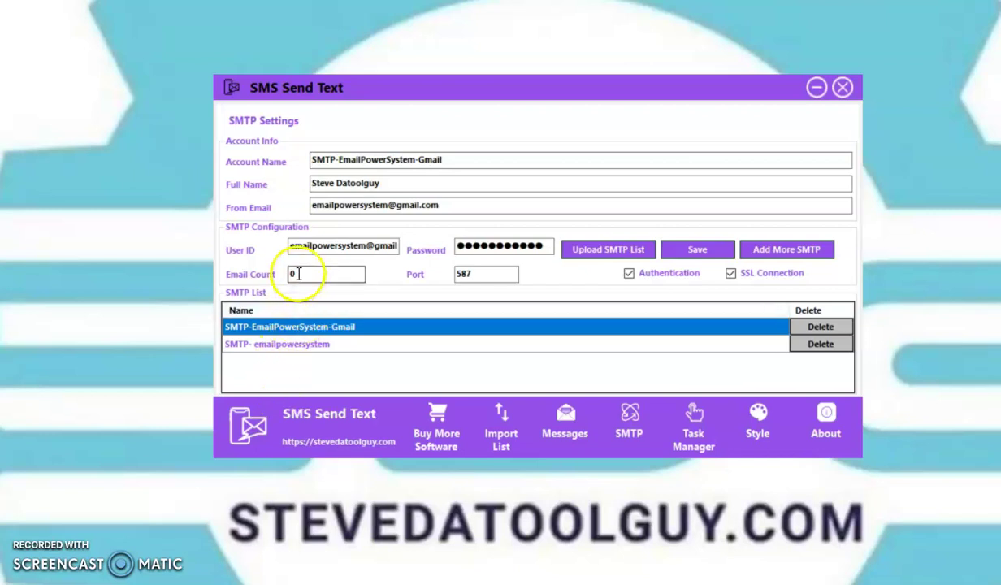
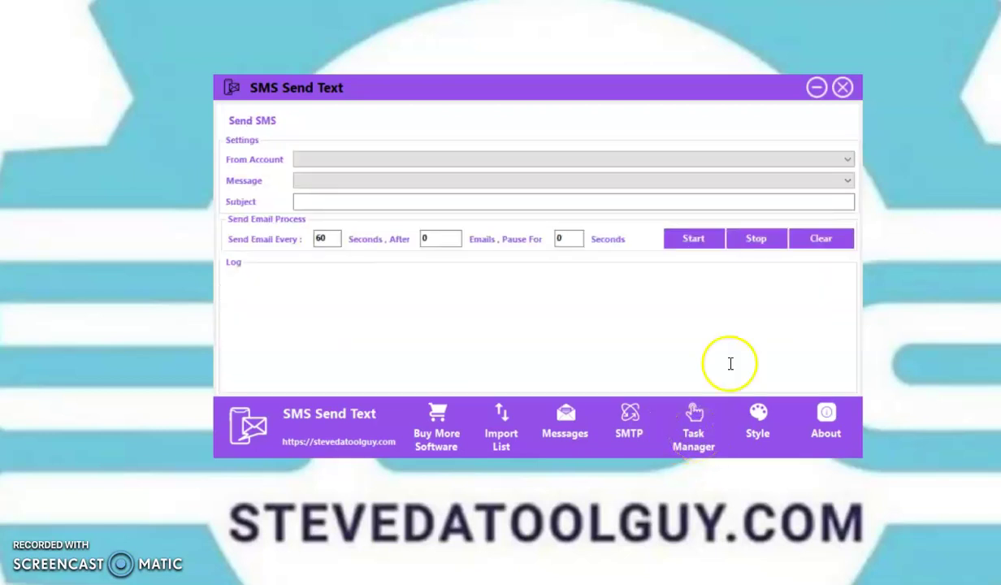
Set up the sending task with account SMTP-EmailPowerSystem-Gmail, message "Name Your Campaign" and subject "SMS Texting System".
{"action": "left_click", "coordinate": [848, 163]}
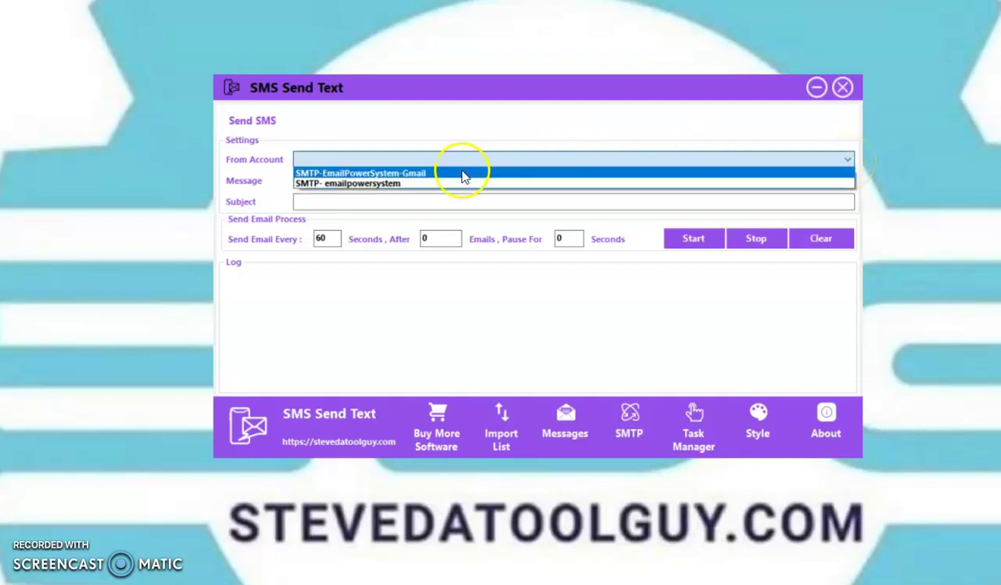
{"action": "left_click", "coordinate": [421, 173]}
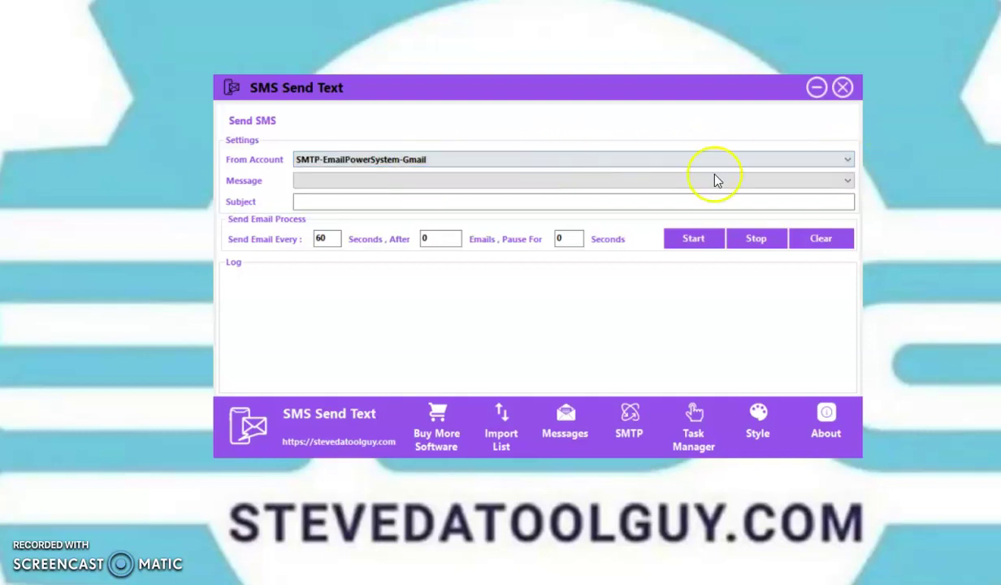
{"action": "left_click", "coordinate": [845, 183]}
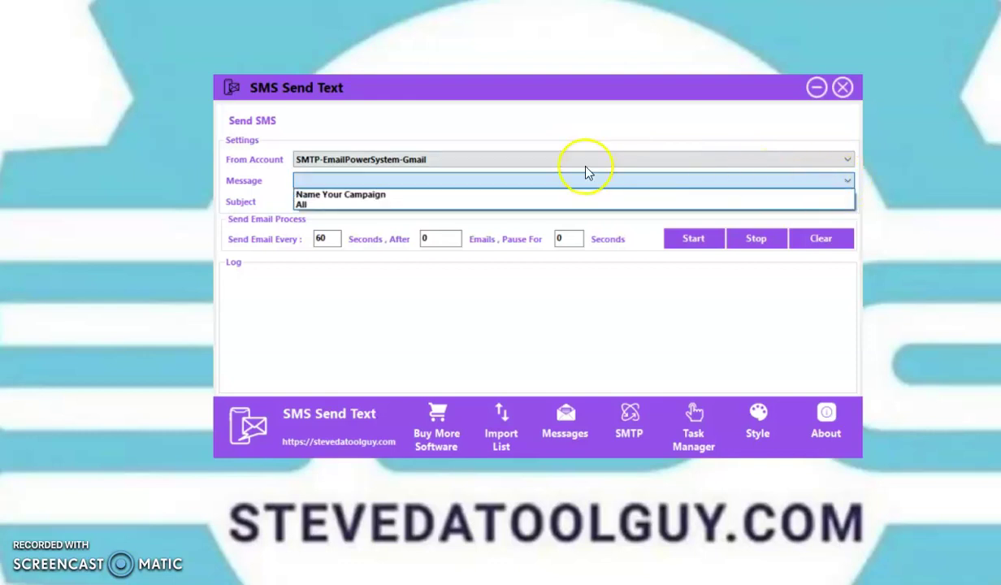
{"action": "left_click", "coordinate": [397, 196]}
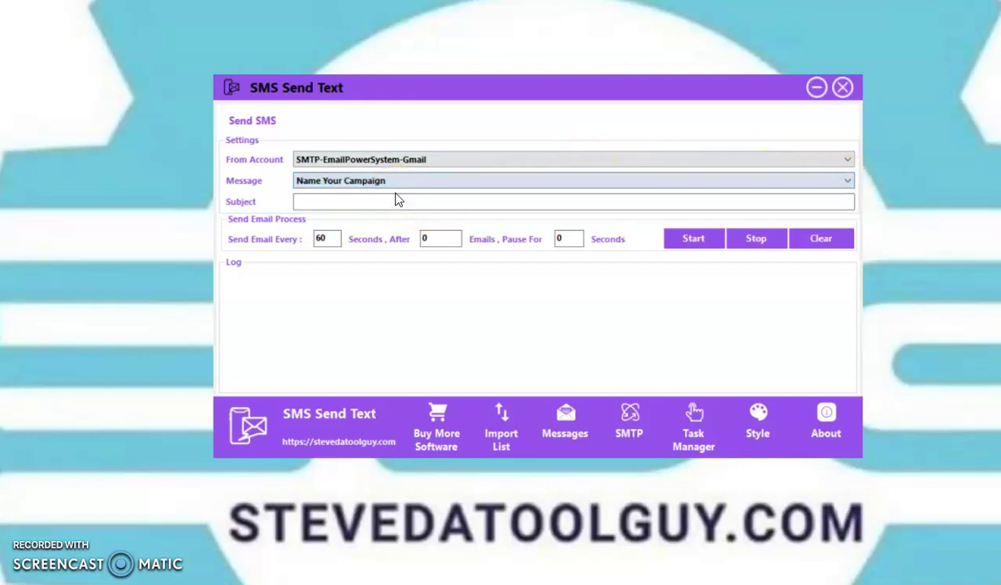
{"action": "left_click", "coordinate": [395, 200]}
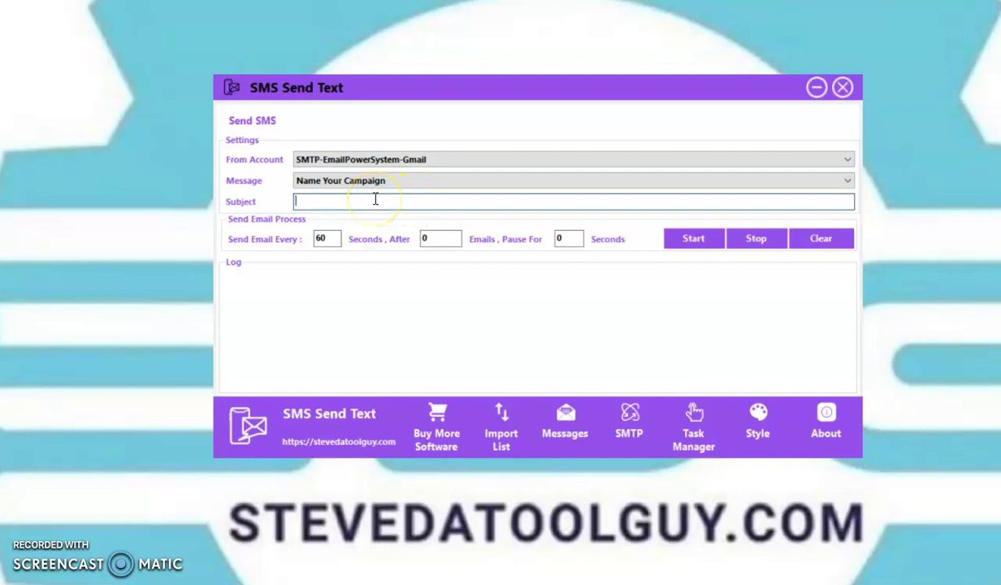
{"action": "type", "text": "SMS Texting System"}
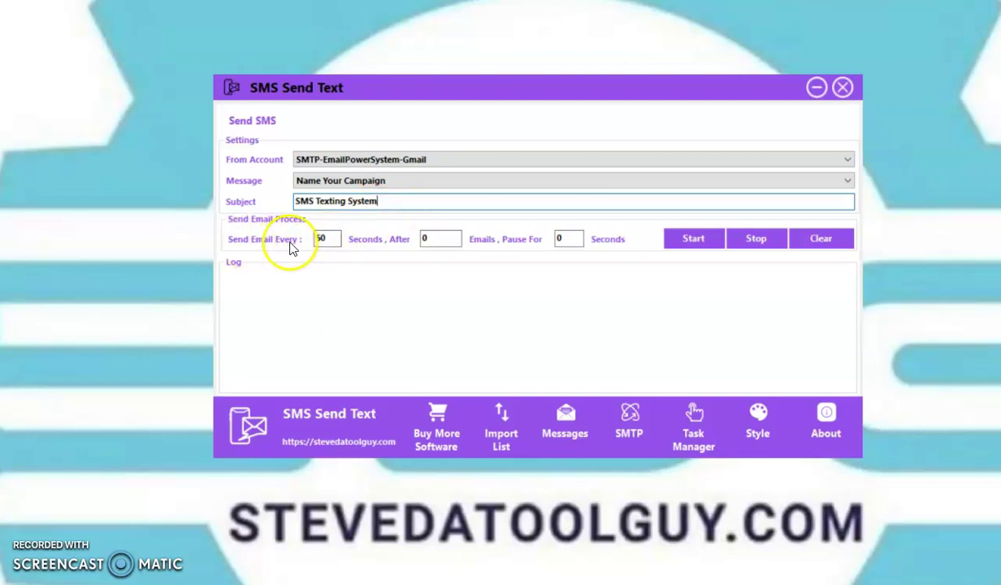
Set the sending interval to one email every 3 seconds.
{"action": "left_click", "coordinate": [326, 237]}
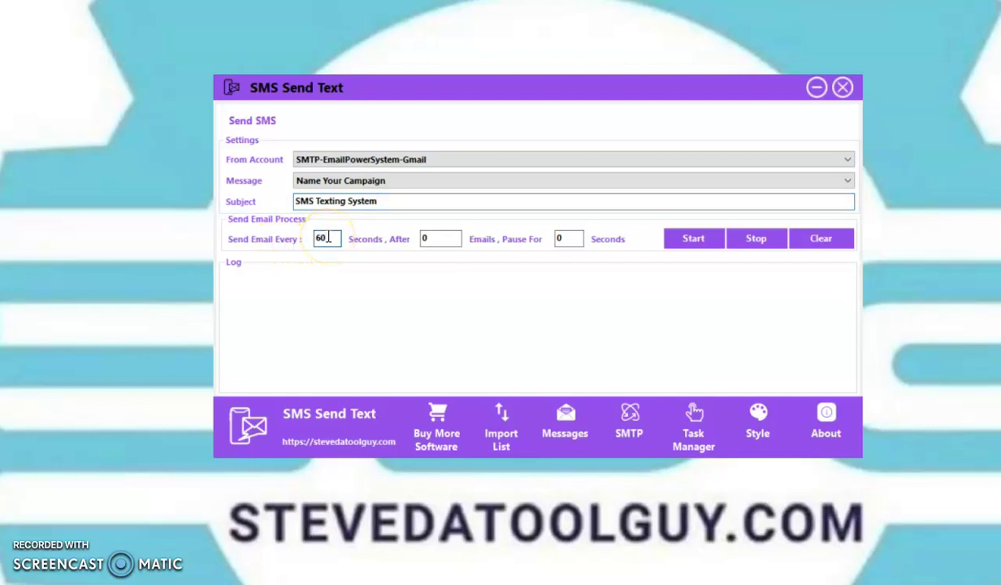
{"action": "key", "text": "BackSpace"}
{"action": "key", "text": "BackSpace"}
{"action": "type", "text": "3"}
{"action": "left_click", "coordinate": [325, 239]}
Set the sending process to pause for 30 seconds after every 10 emails.
{"action": "double_click", "coordinate": [435, 239]}
{"action": "type", "text": "10"}
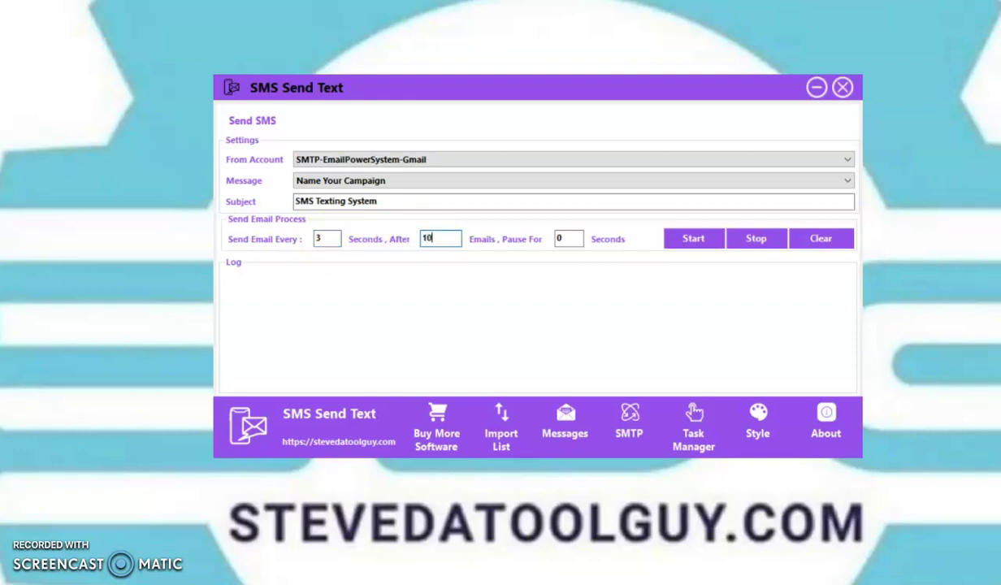
{"action": "left_click", "coordinate": [560, 237]}
{"action": "key", "text": "BackSpace"}
{"action": "type", "text": "30"}
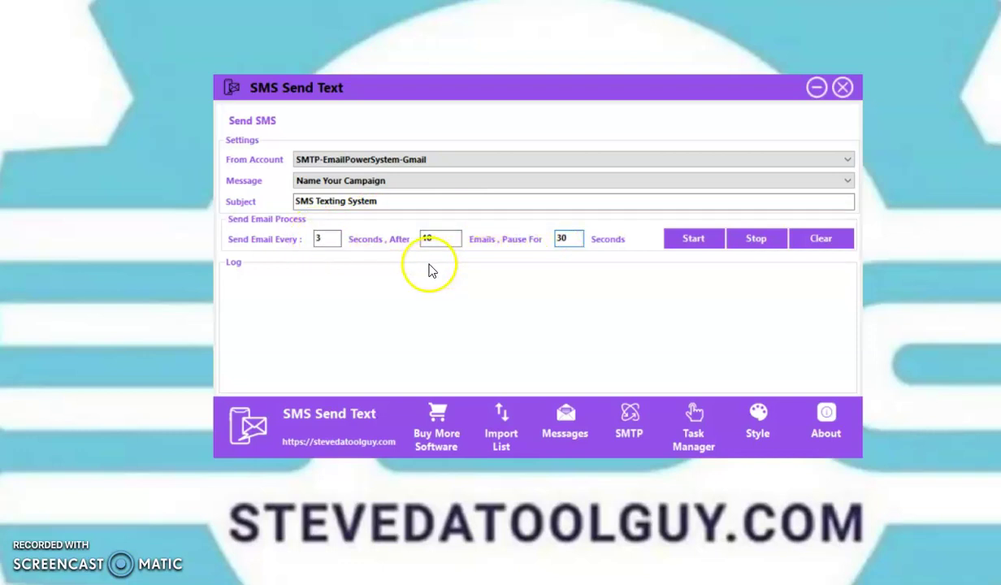
Turn off the sending pause by setting both the email count and the pause duration to 0.
{"action": "left_click", "coordinate": [436, 237]}
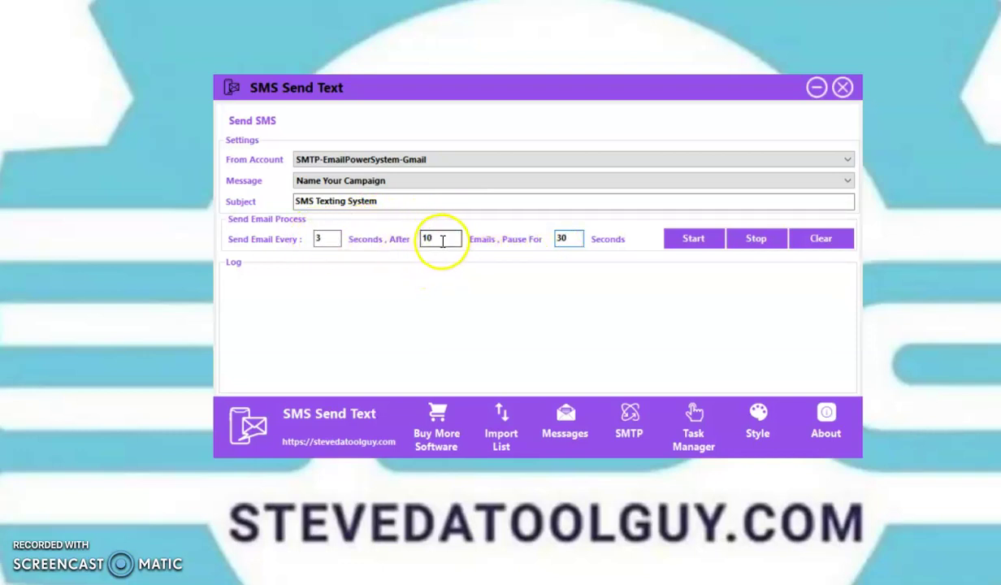
{"action": "key", "text": "BackSpace"}
{"action": "key", "text": "BackSpace"}
{"action": "type", "text": "0"}
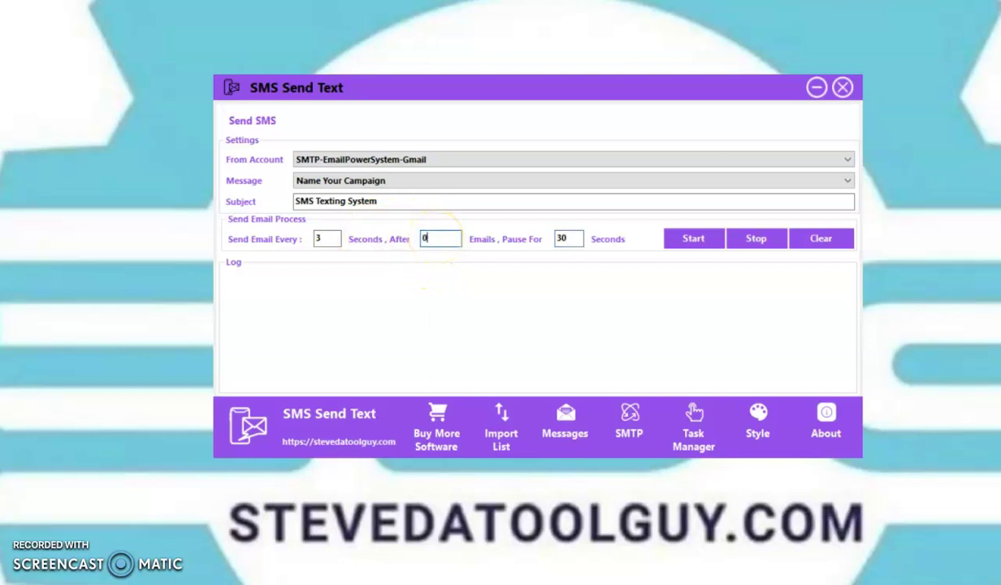
{"action": "left_click", "coordinate": [568, 238]}
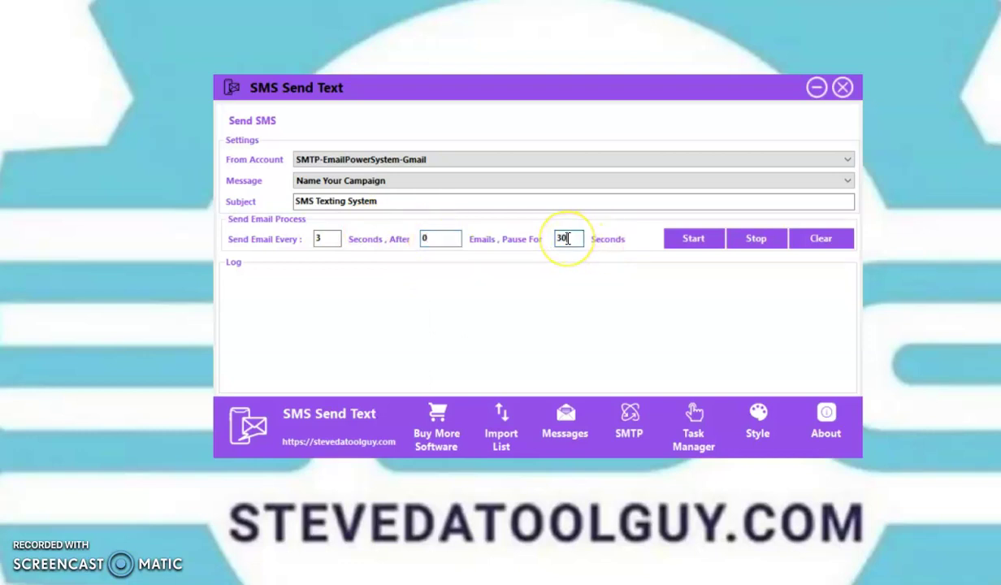
{"action": "key", "text": "BackSpace"}
{"action": "key", "text": "BackSpace"}
{"action": "type", "text": "0"}
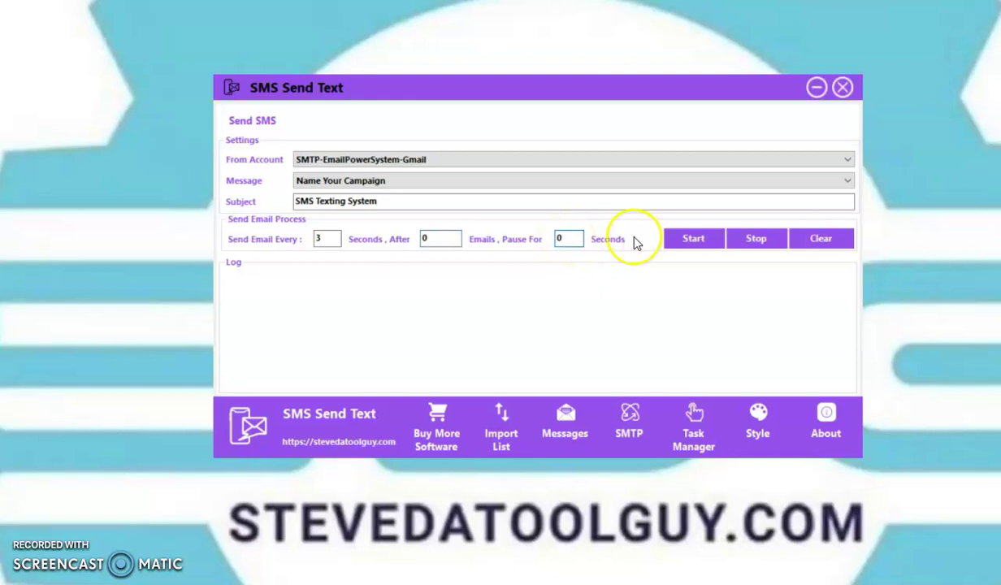
Start sending the SMS campaign and stop the process a few seconds into the run.
{"action": "left_click", "coordinate": [684, 240]}
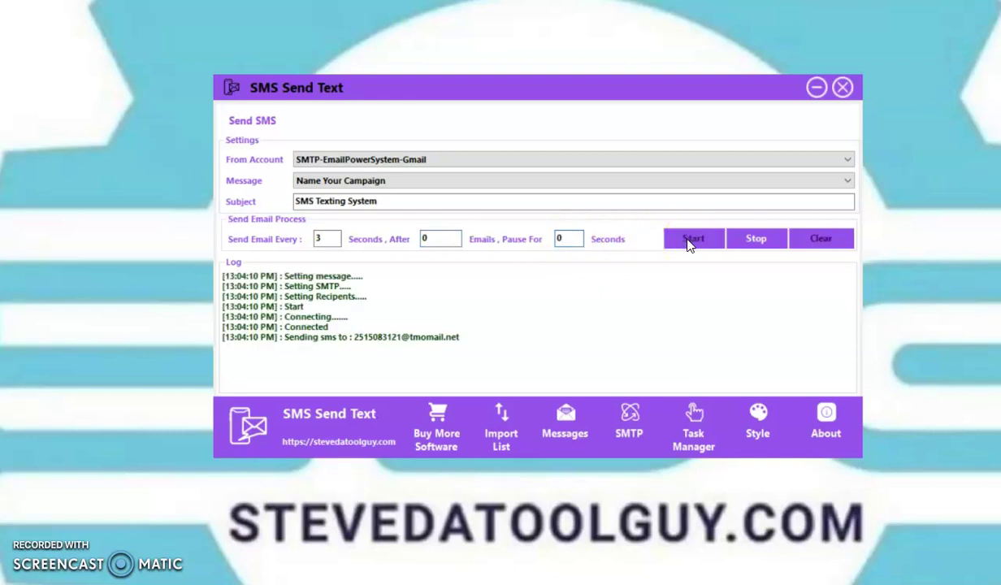
{"action": "left_click", "coordinate": [752, 240]}
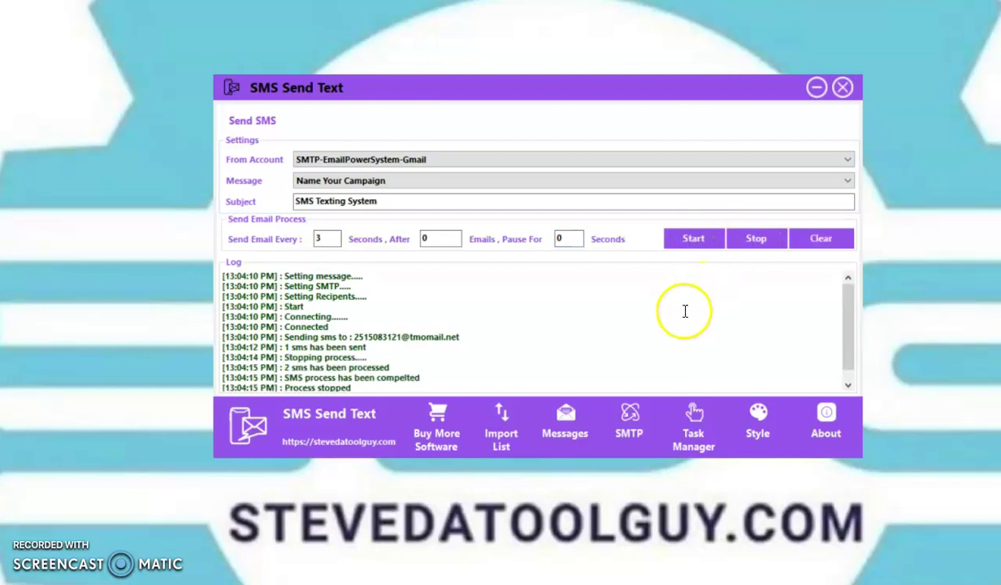
Switch to the open picture IMG_4698 (2).jpg and read the text message as received on a phone.
{"action": "left_click", "coordinate": [727, 429]}
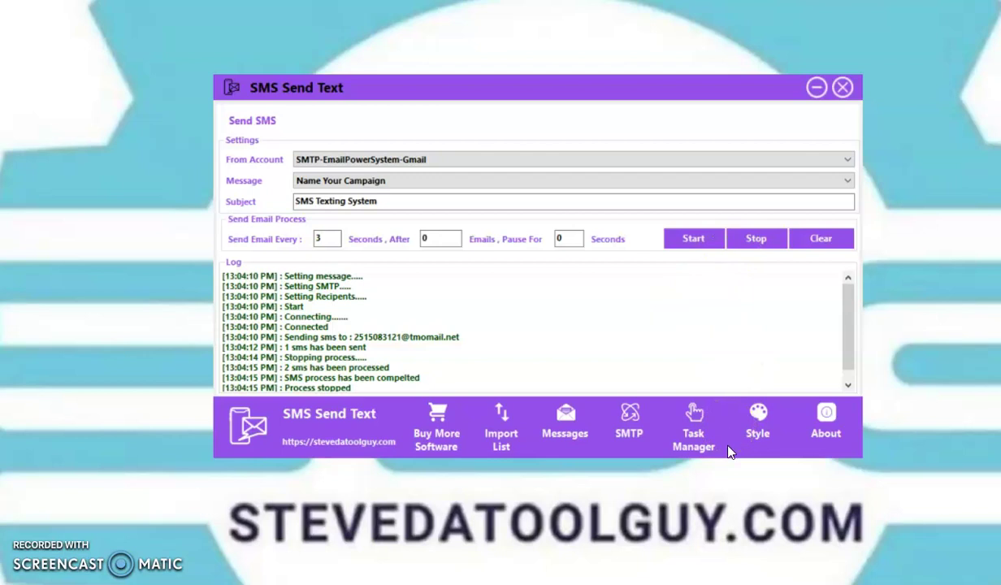
{"action": "left_click", "coordinate": [775, 526]}
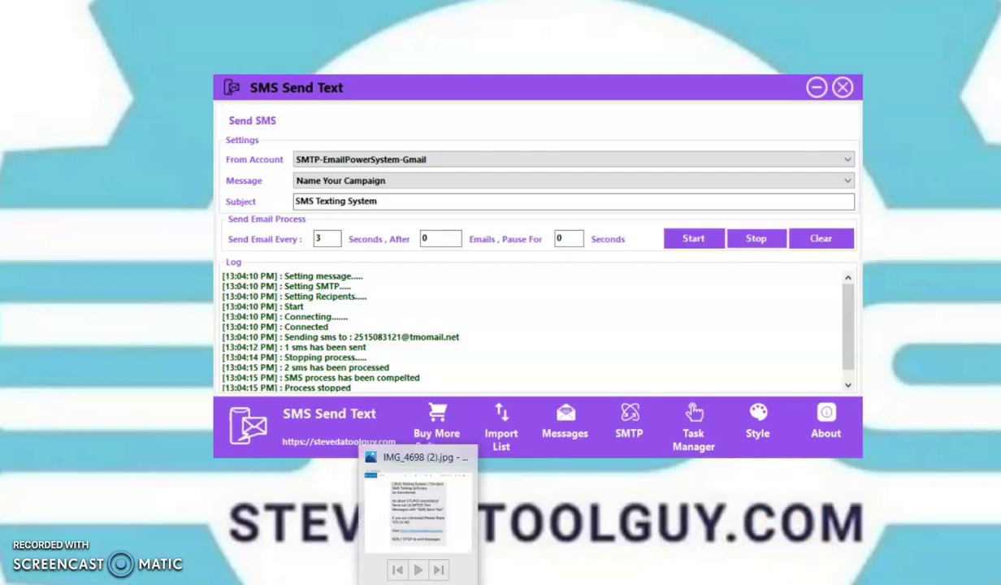
{"action": "left_click", "coordinate": [413, 511]}
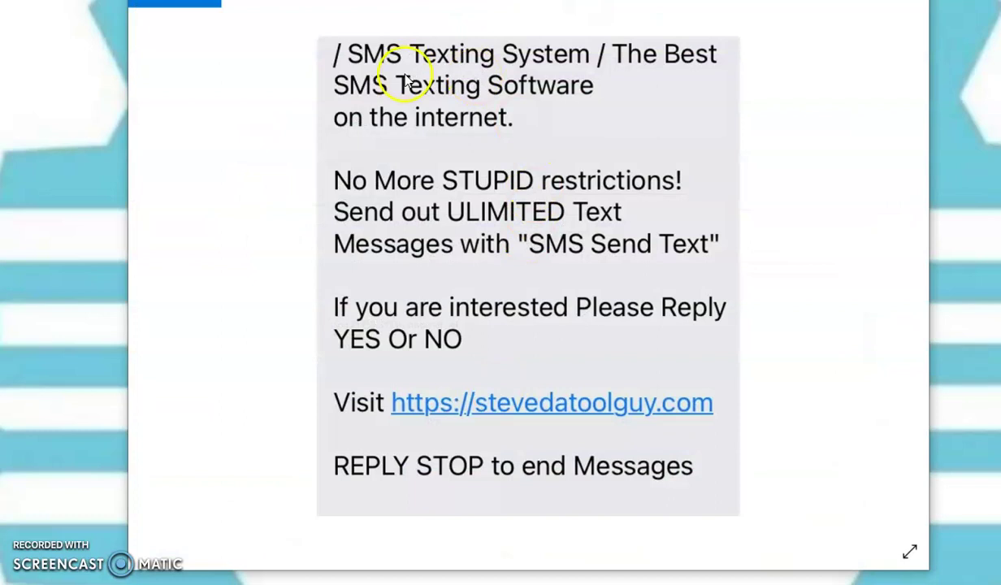